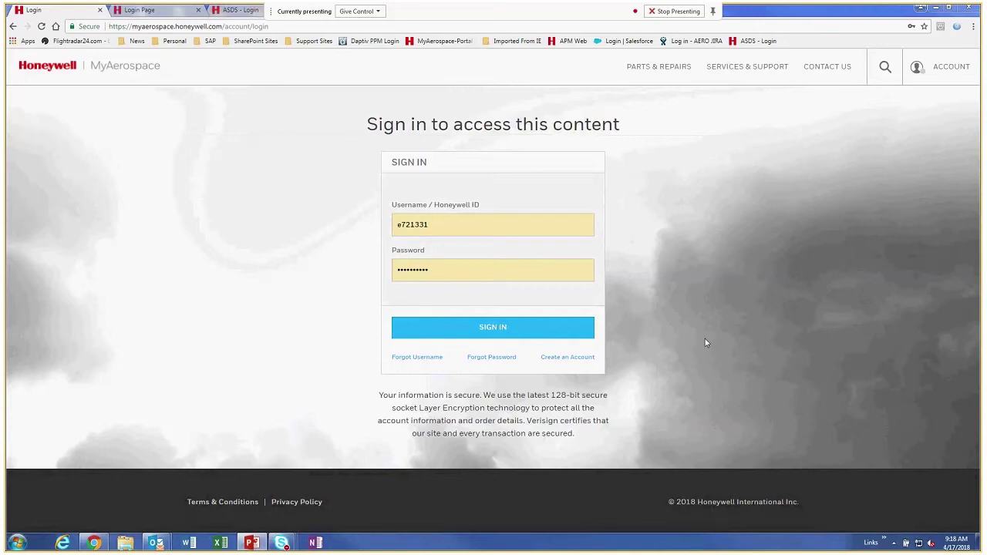
- Sign in to MyAerospace with the prefilled credentials and open the account management page
left_click(500, 330)
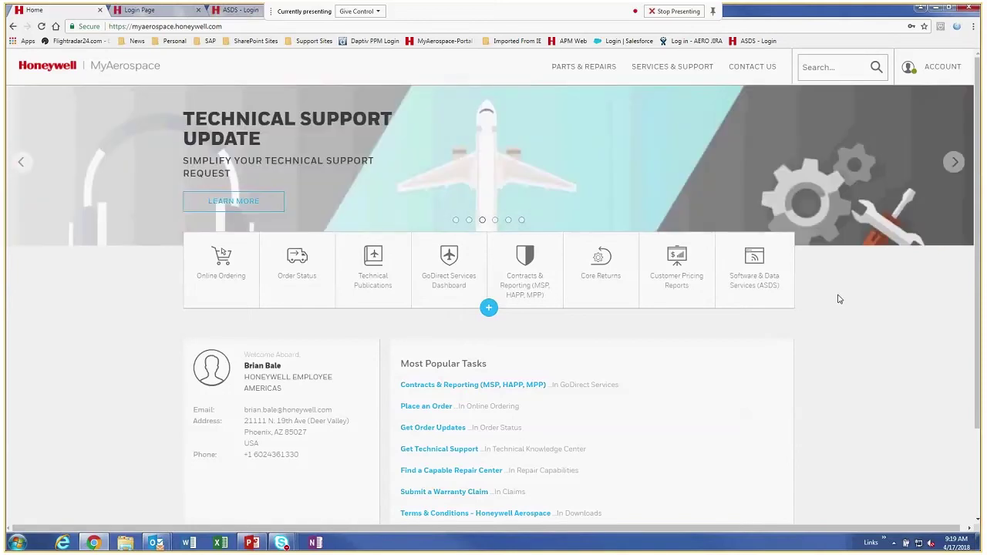
left_click(946, 68)
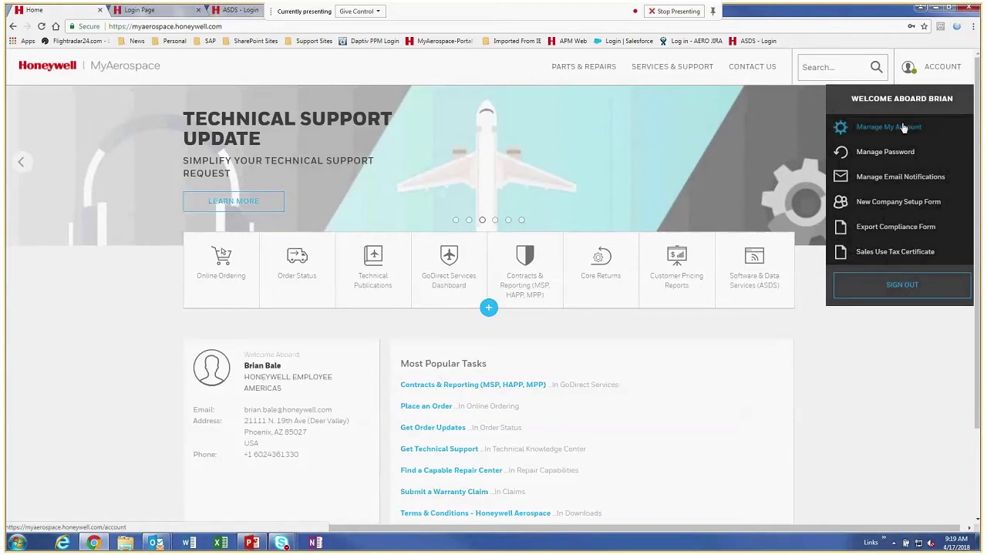
left_click(897, 134)
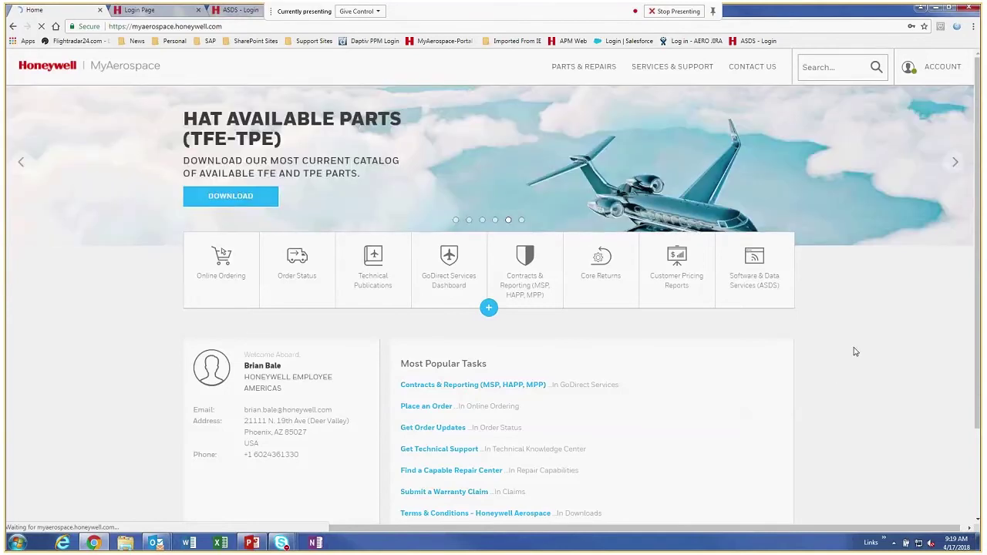
mouse_move(937, 68)
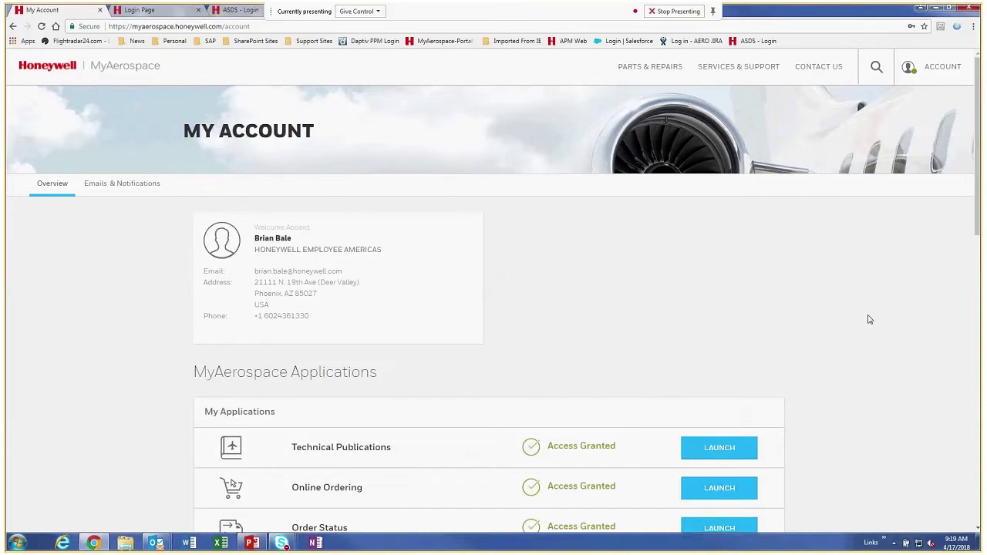
- Review the granted applications under My Applications and the ones that can be requested under Available Applications
scroll(870, 319, "down", 1)
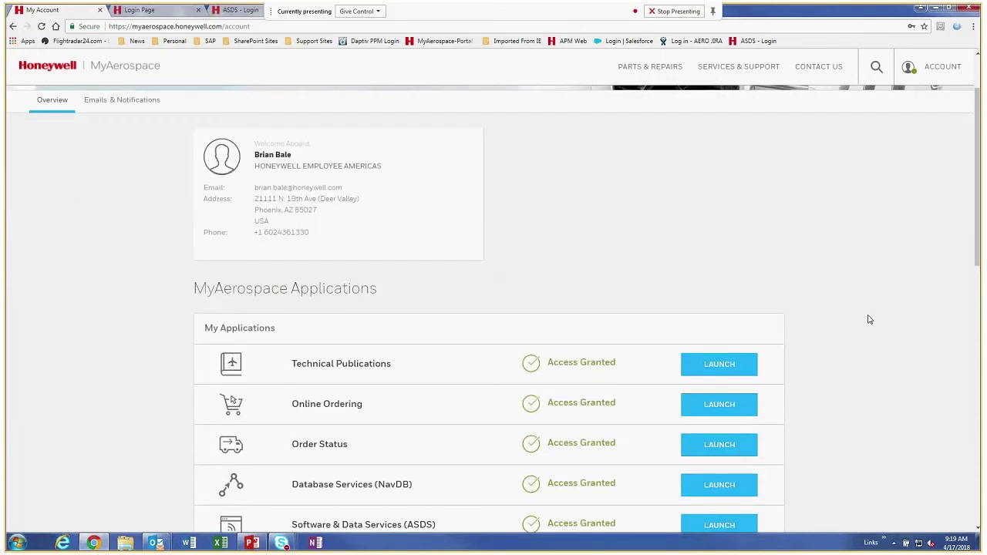
scroll(870, 319, "down", 1)
scroll(869, 319, "down", 1)
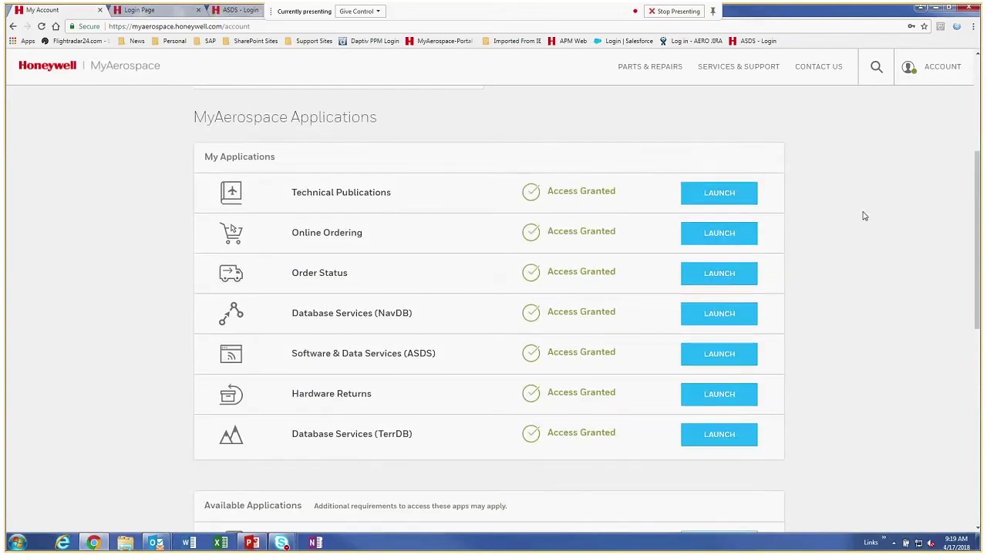
scroll(865, 216, "down", 1)
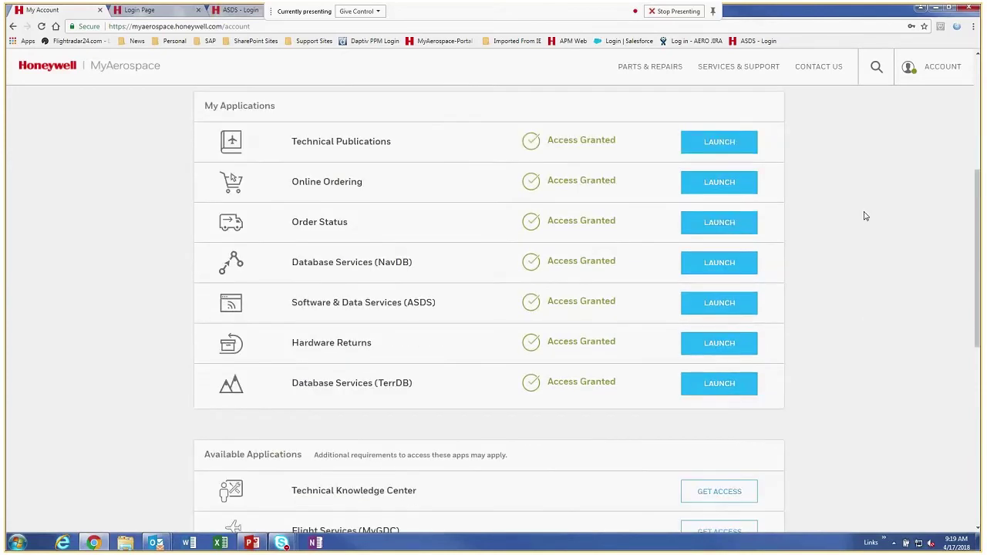
scroll(865, 216, "down", 1)
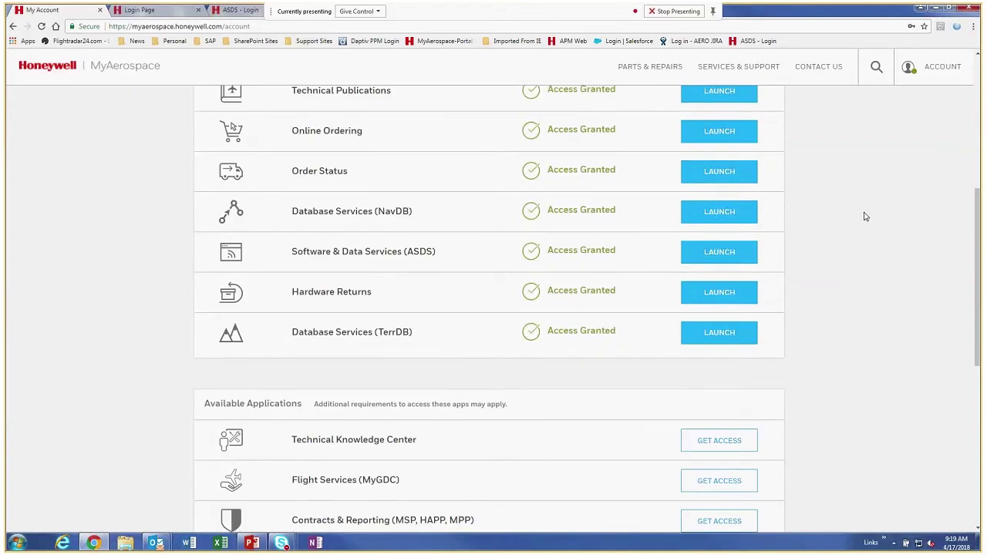
scroll(865, 217, "down", 3)
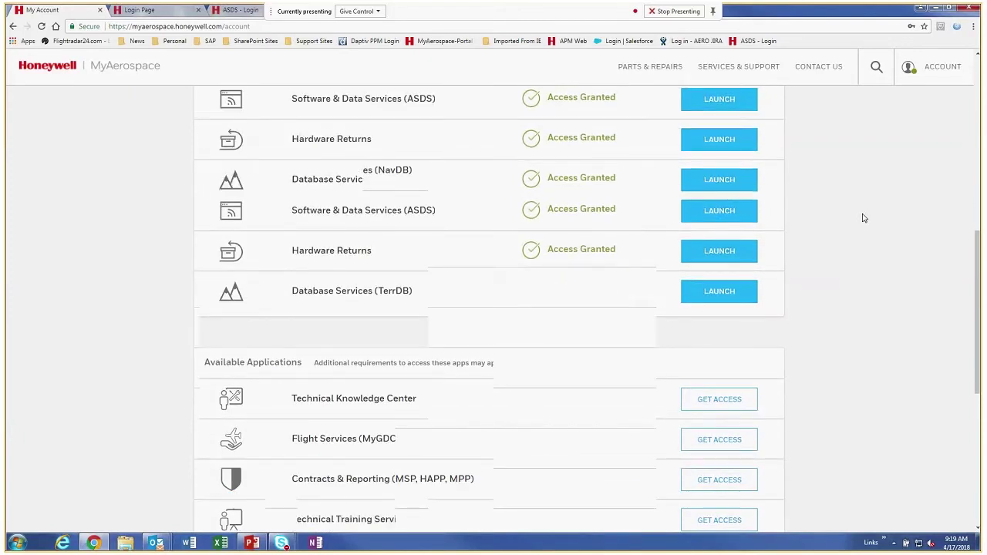
scroll(864, 219, "down", 4)
scroll(862, 219, "down", 1)
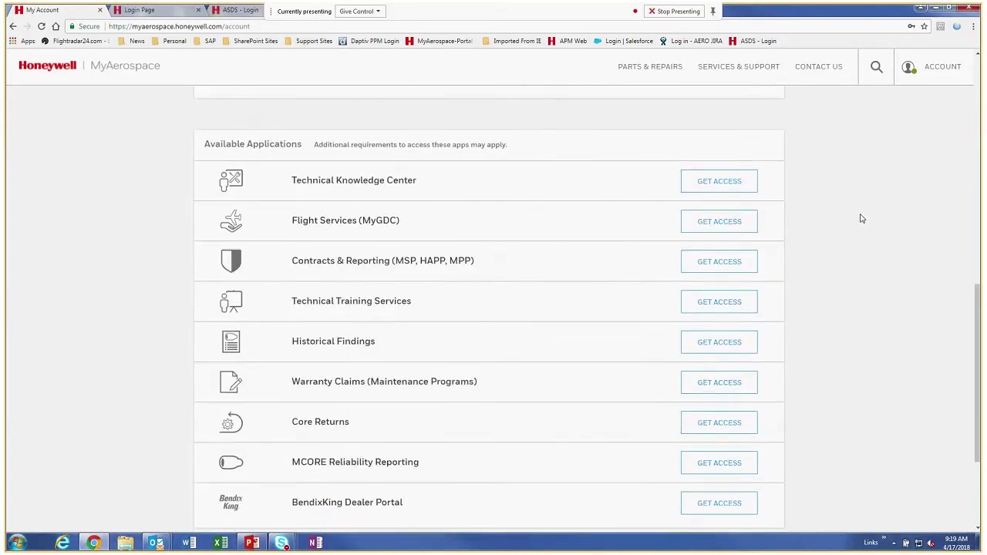
scroll(862, 218, "down", 1)
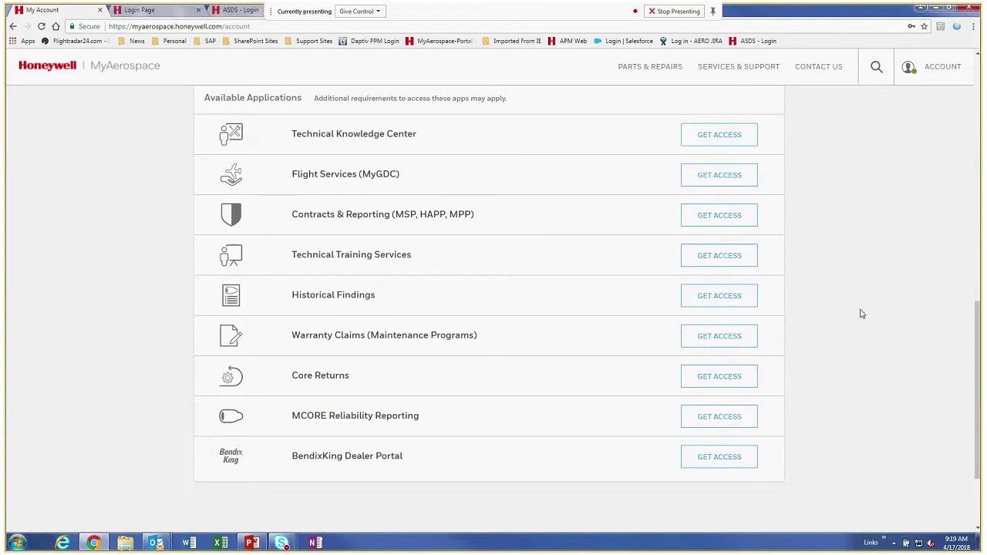
scroll(862, 314, "down", 2)
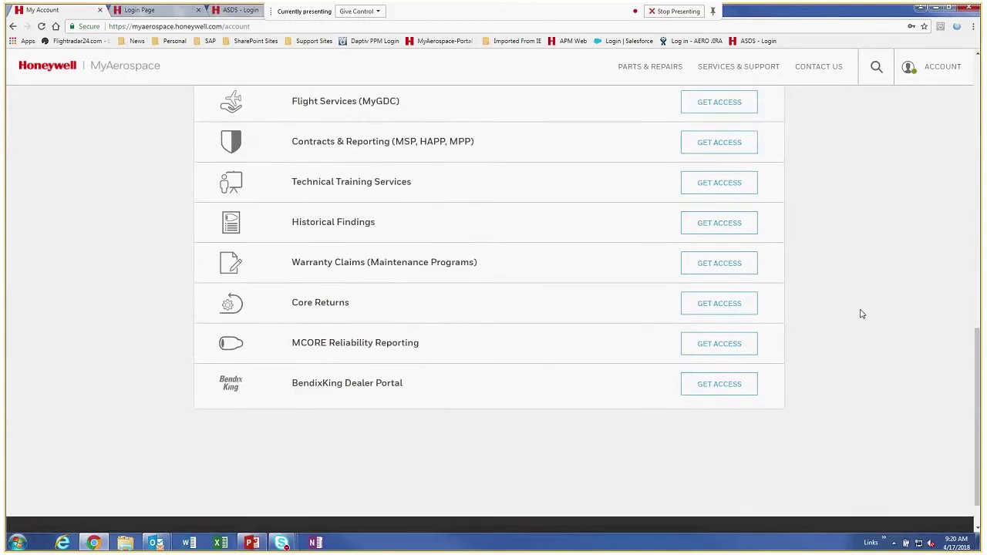
scroll(862, 314, "up", 2)
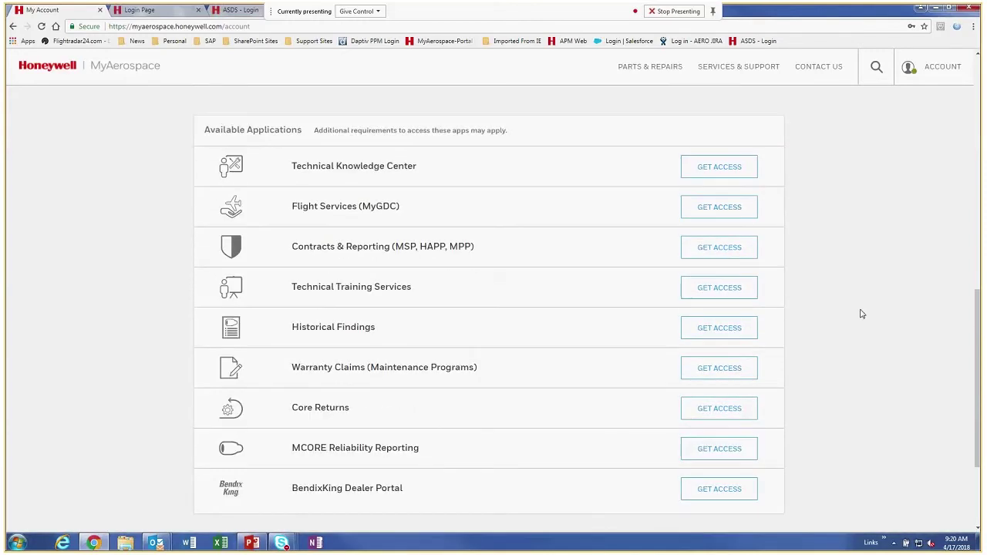
scroll(863, 314, "up", 1)
scroll(862, 314, "up", 1)
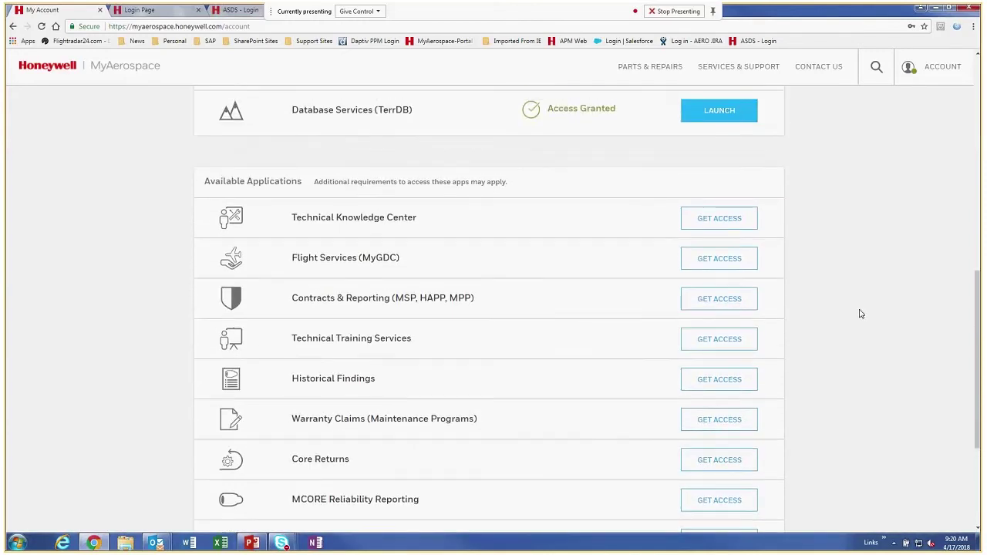
scroll(862, 314, "up", 3)
scroll(861, 312, "up", 2)
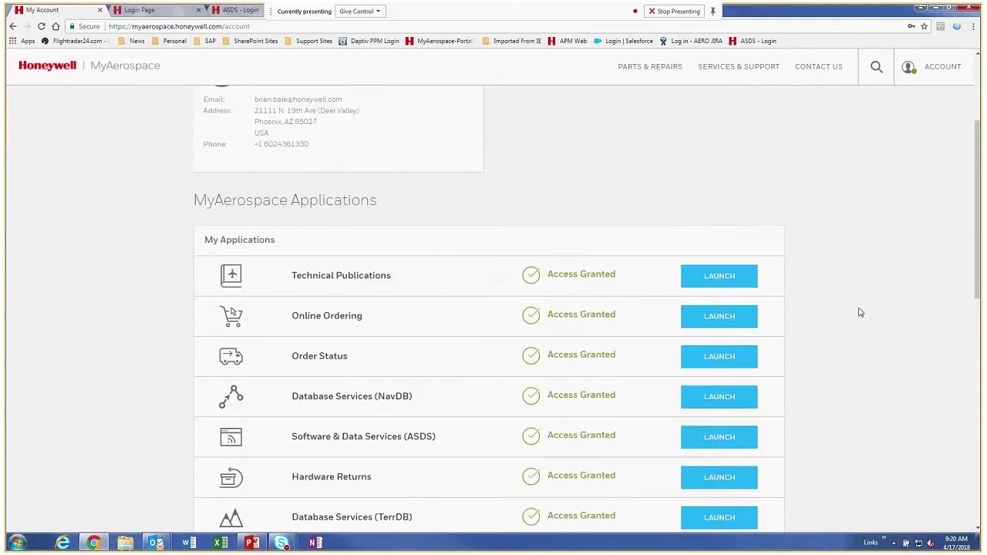
scroll(861, 313, "up", 2)
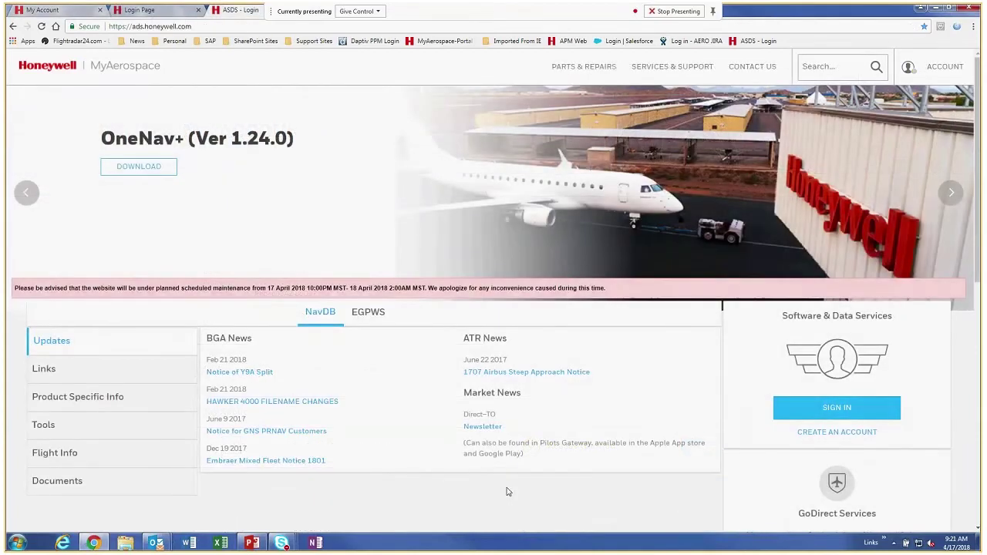
- On the ASDS login page, look through the NavDB Links, Product Specific Info, Tools, Flight Info and Documents sections, plus the EGPWS updates
scroll(501, 478, "down", 1)
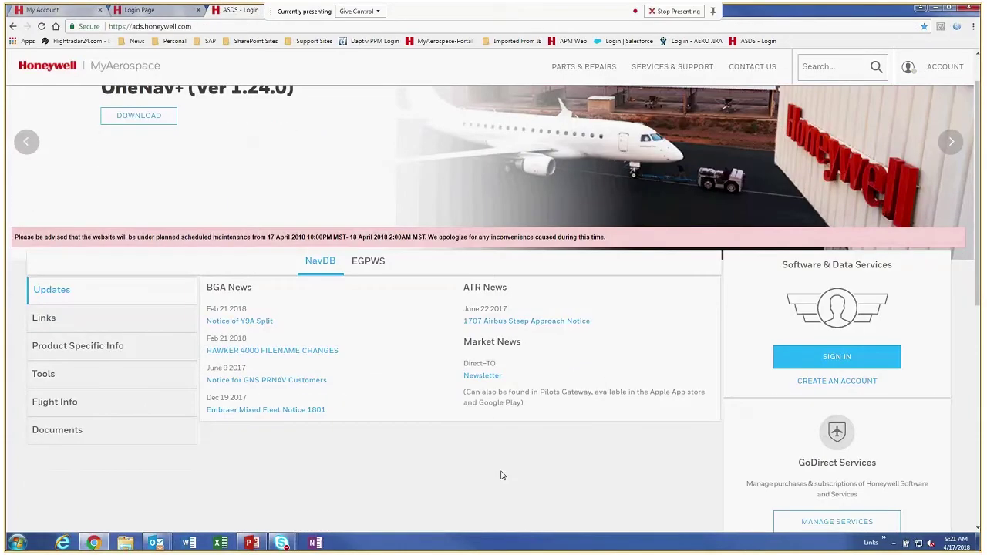
scroll(502, 476, "up", 1)
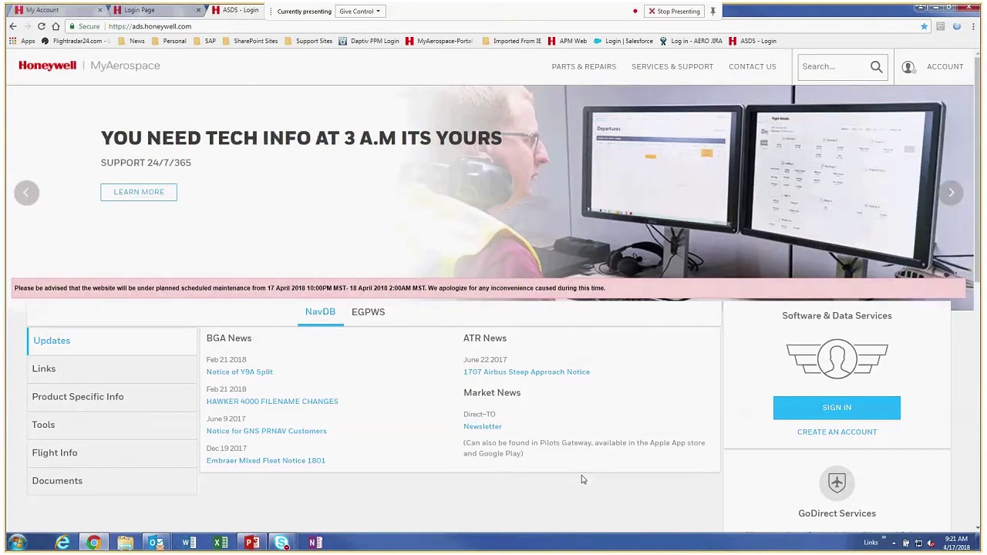
scroll(462, 475, "down", 1)
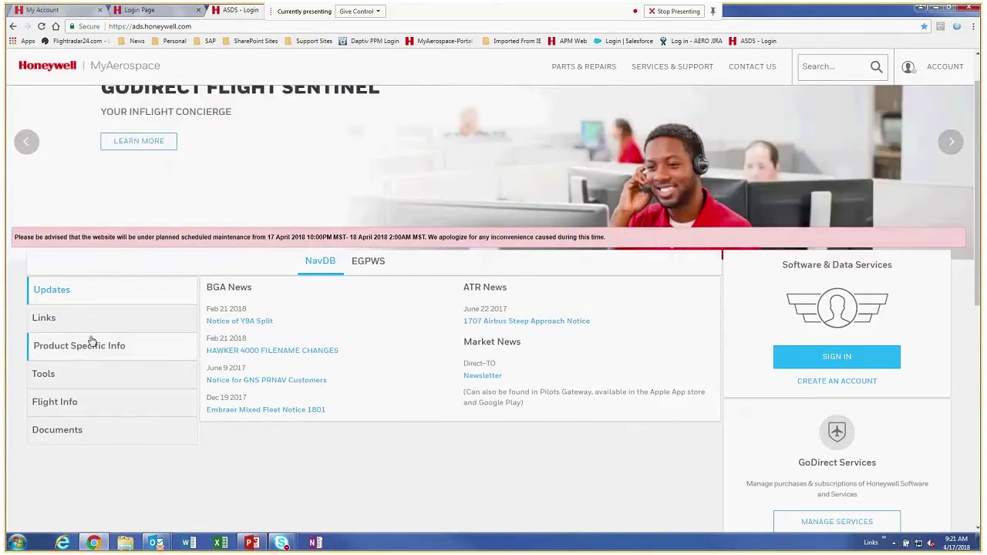
left_click(43, 321)
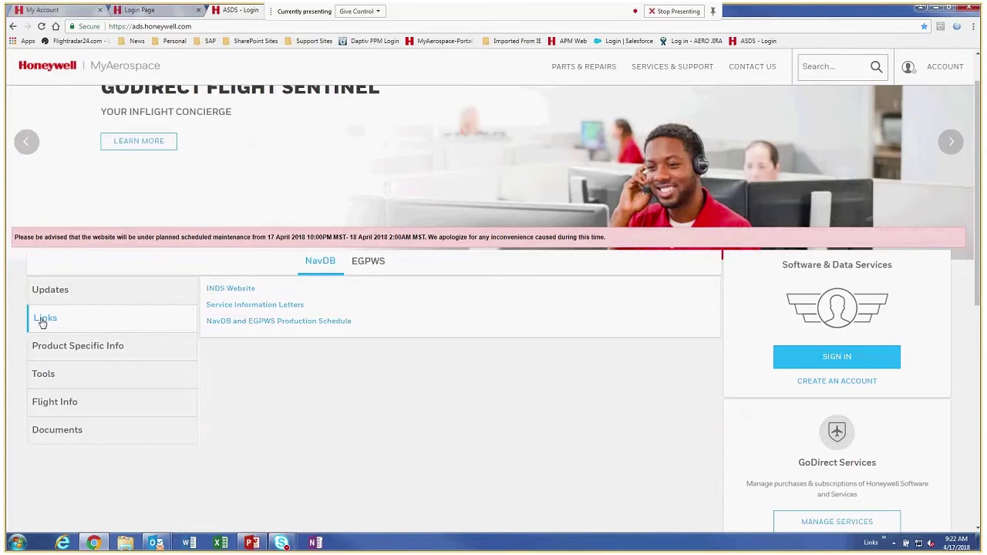
left_click(87, 349)
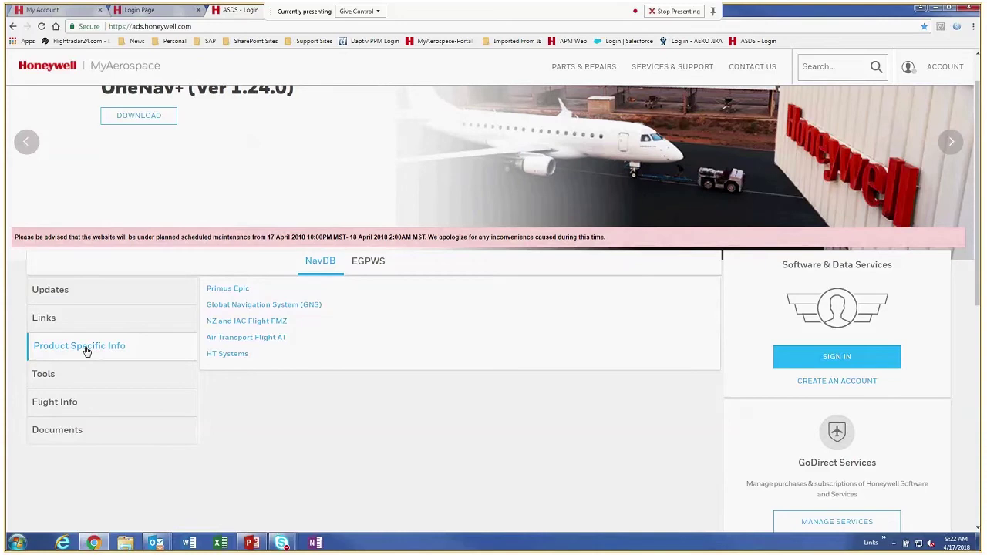
left_click(53, 379)
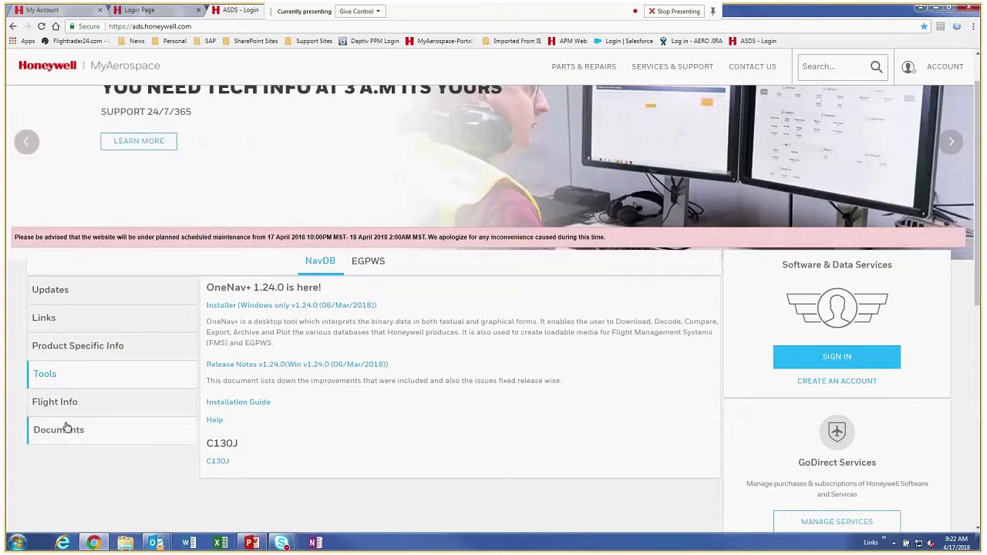
left_click(54, 405)
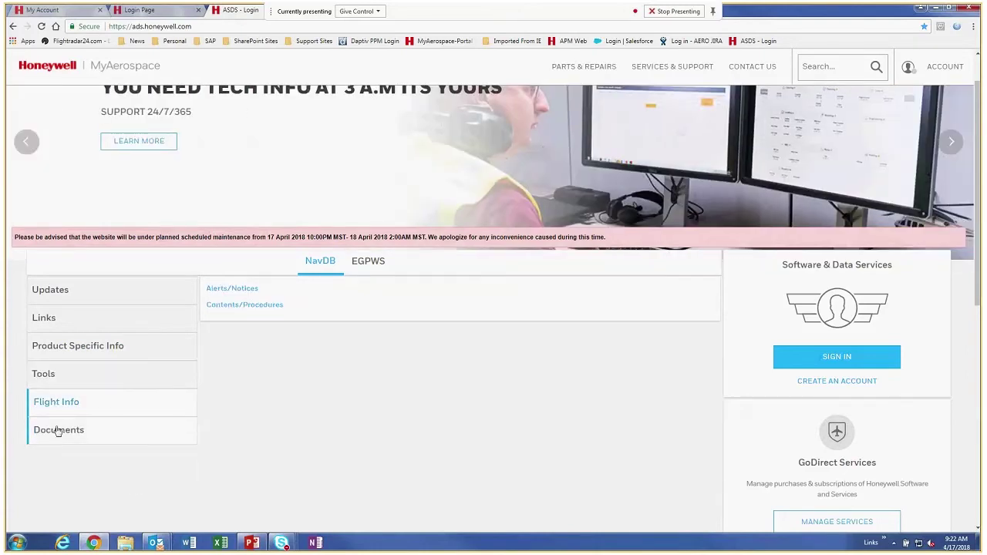
left_click(56, 432)
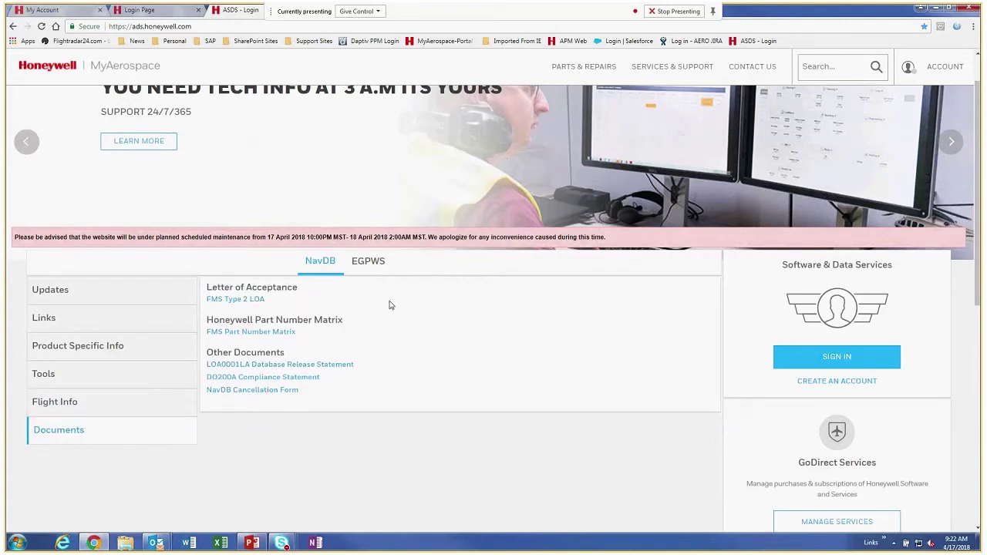
left_click(369, 263)
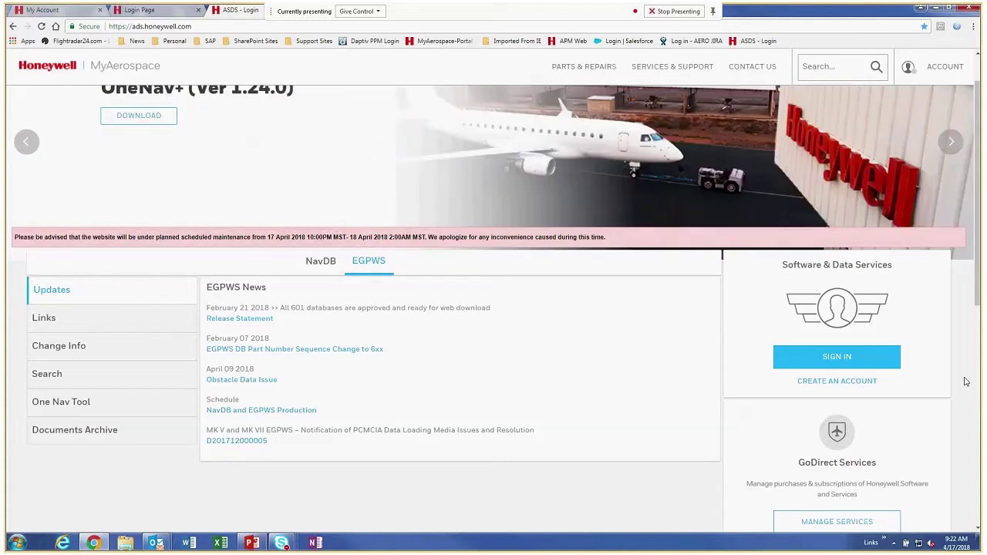
- Sign in to Software & Data Services and dismiss the ASDS news broadcast to reach the dashboard
scroll(846, 310, "down", 1)
left_click(846, 307)
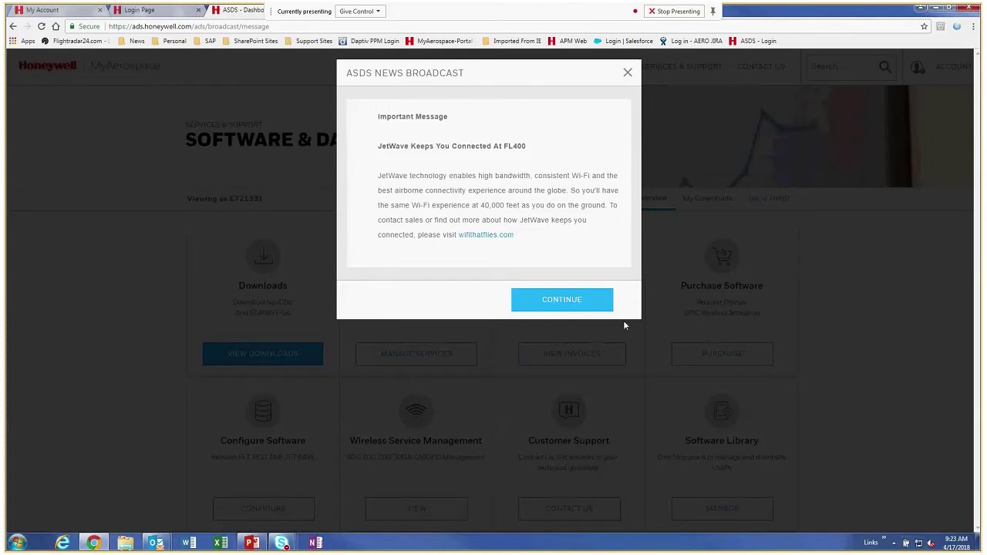
left_click(556, 303)
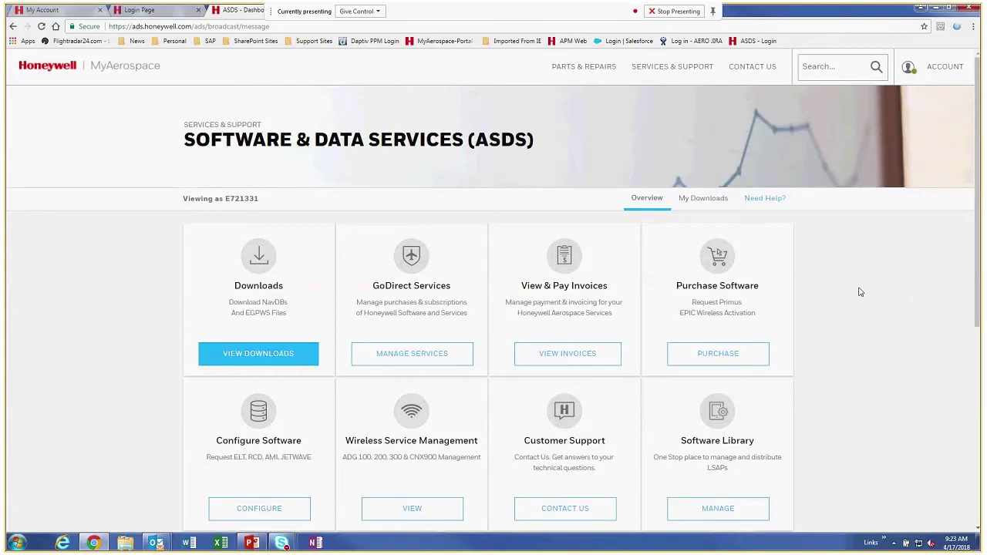
- Examine the ASDS dashboard's service tiles and the Subscribed Software / Services area beneath them
scroll(860, 291, "down", 1)
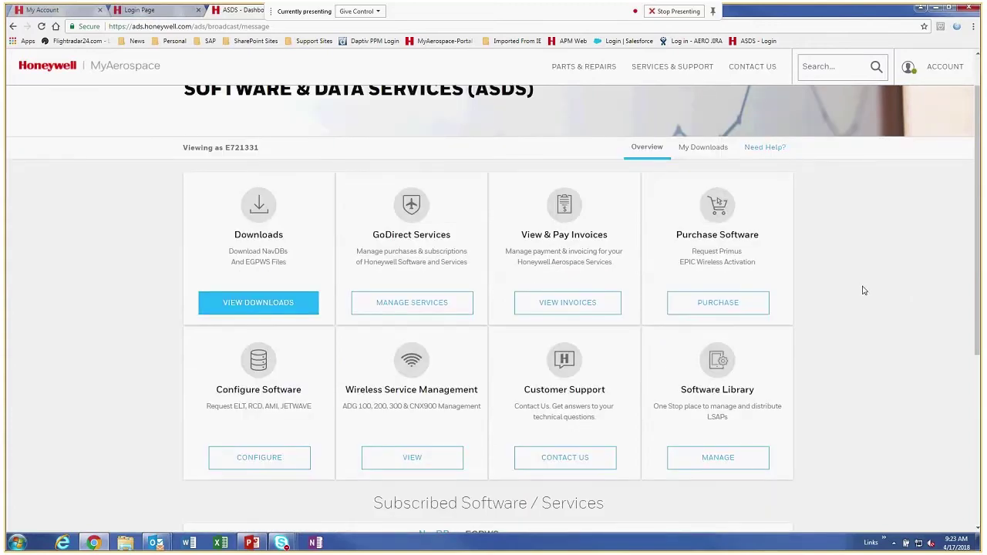
scroll(864, 290, "down", 1)
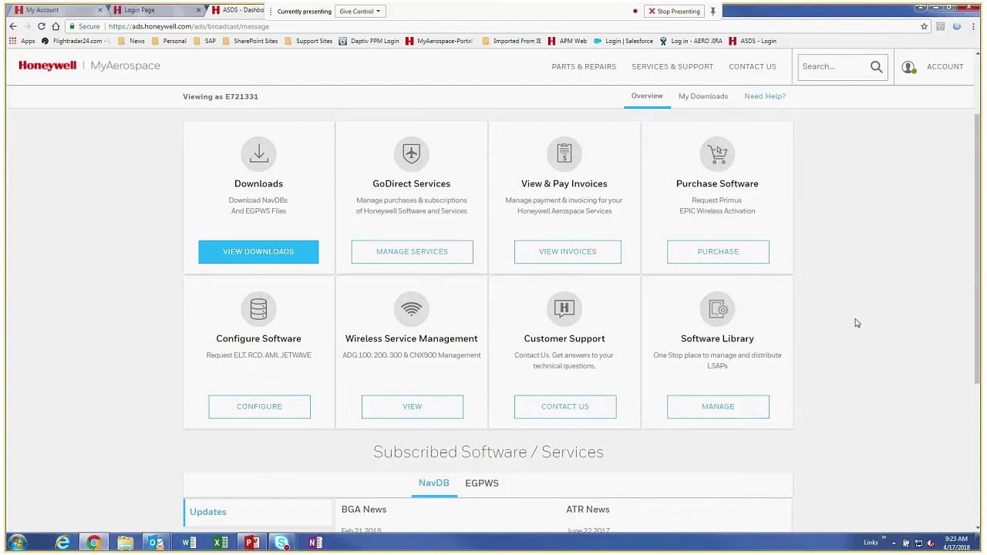
scroll(856, 323, "up", 1)
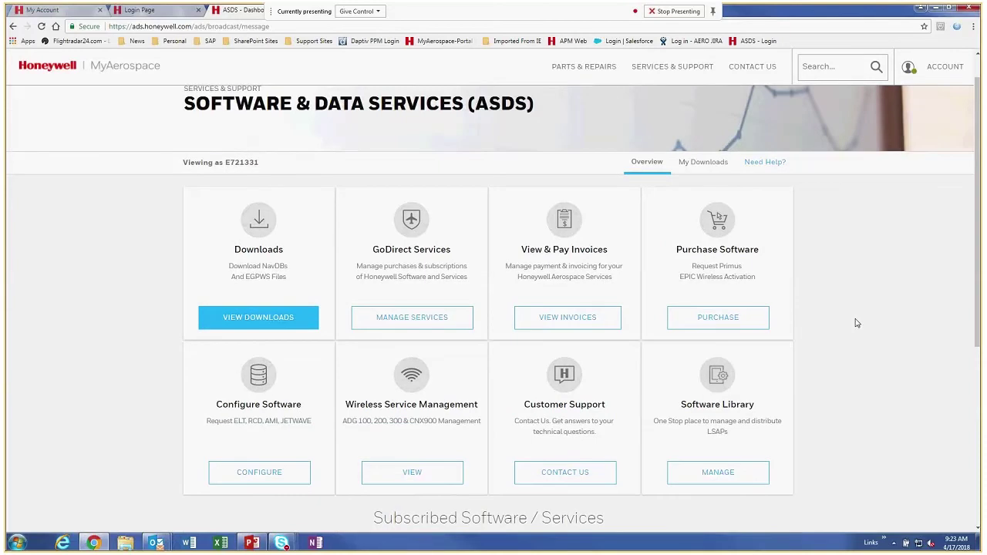
scroll(856, 323, "up", 1)
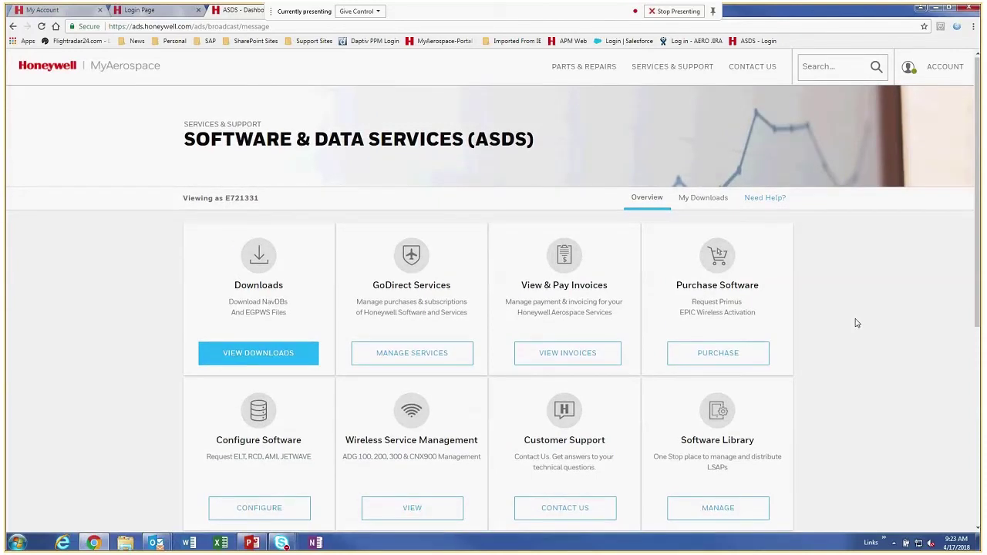
scroll(856, 323, "down", 2)
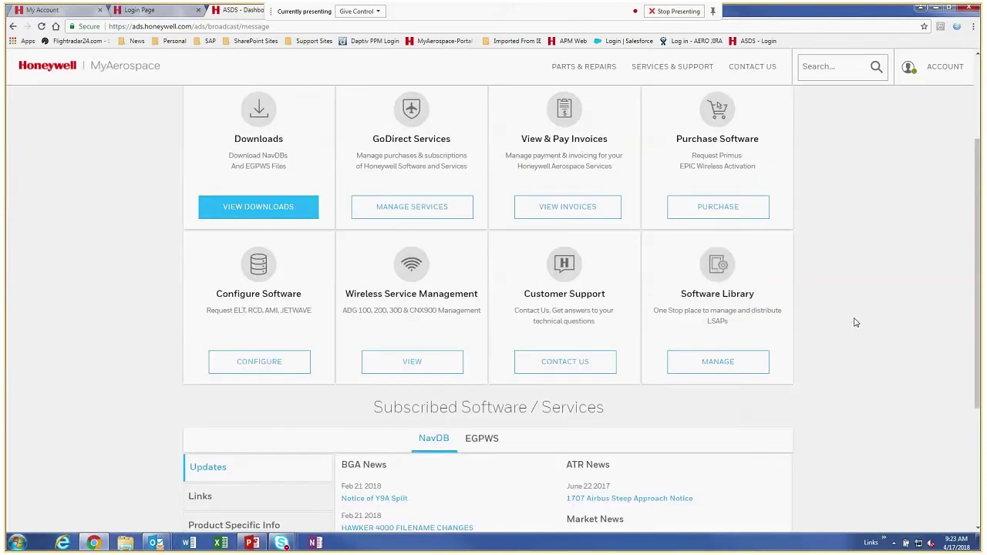
scroll(856, 323, "down", 1)
scroll(856, 324, "down", 1)
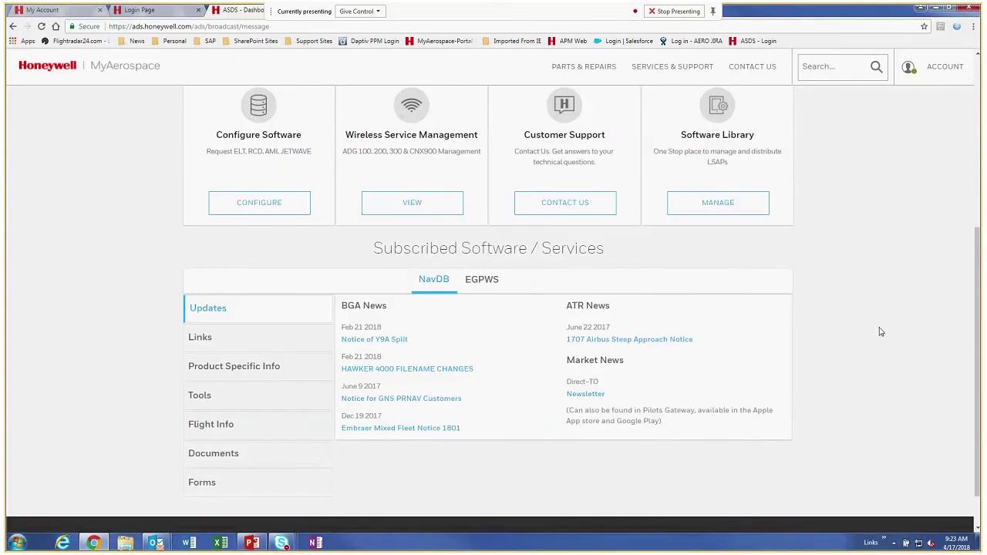
scroll(880, 331, "up", 1)
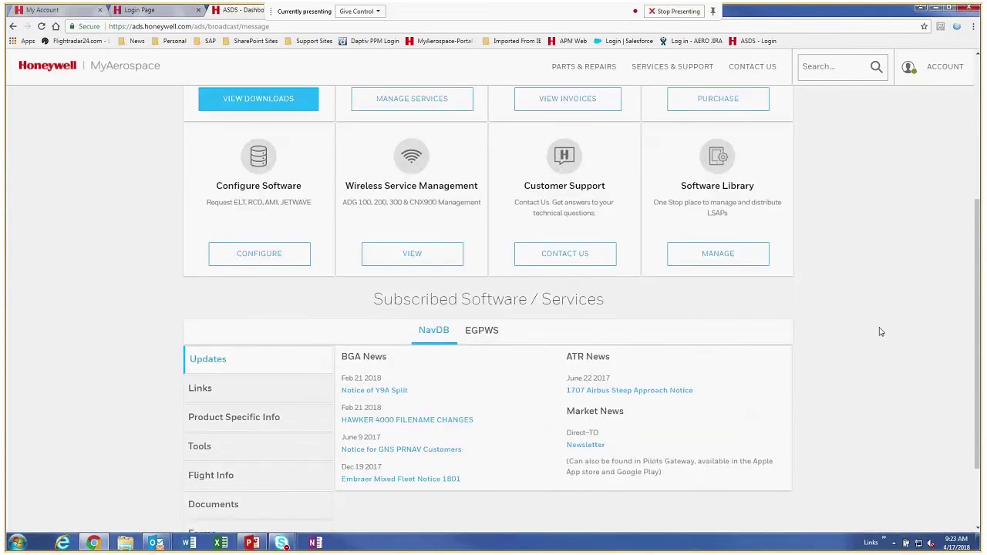
scroll(880, 331, "up", 2)
scroll(881, 332, "up", 1)
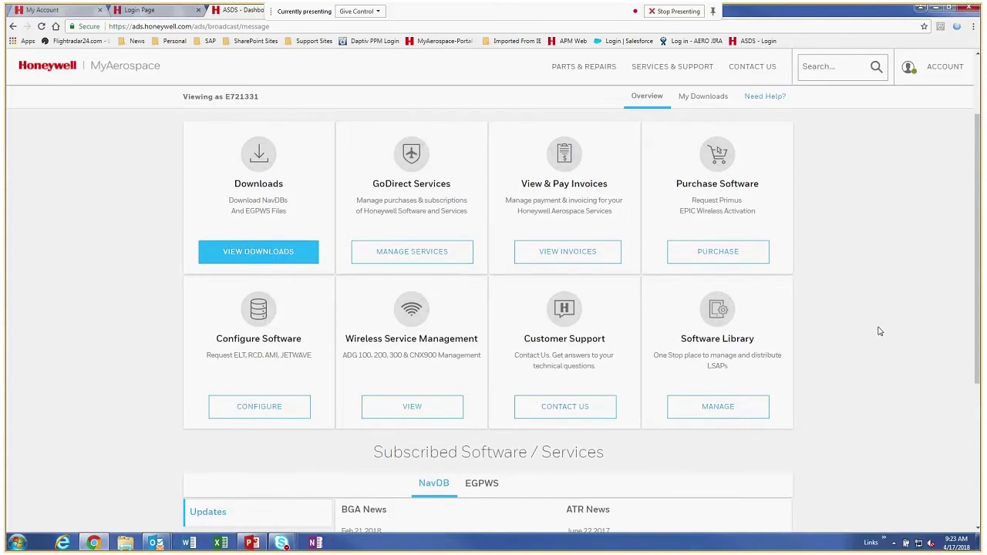
- Open the downloads from the ASDS dashboard and accept the Honeywell license agreement
scroll(880, 331, "up", 1)
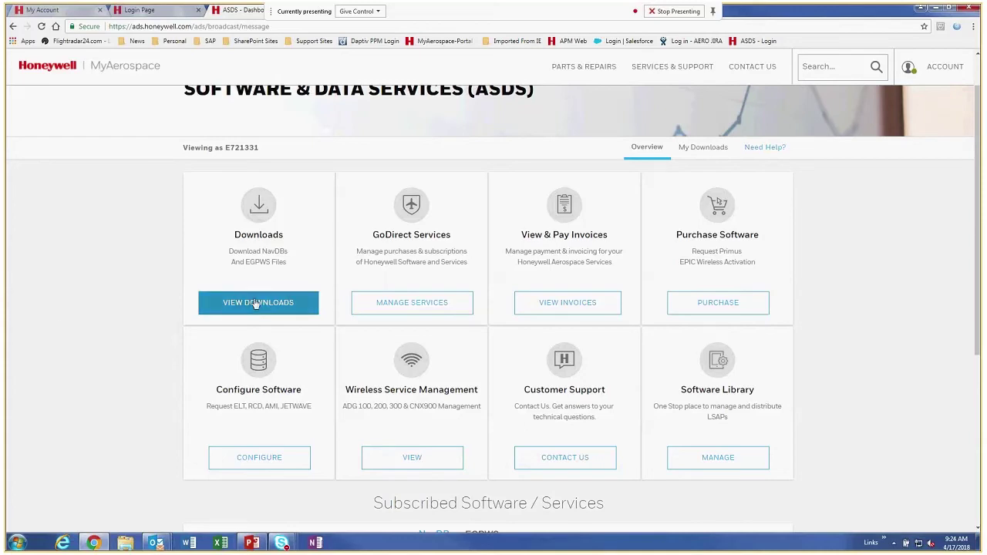
left_click(255, 303)
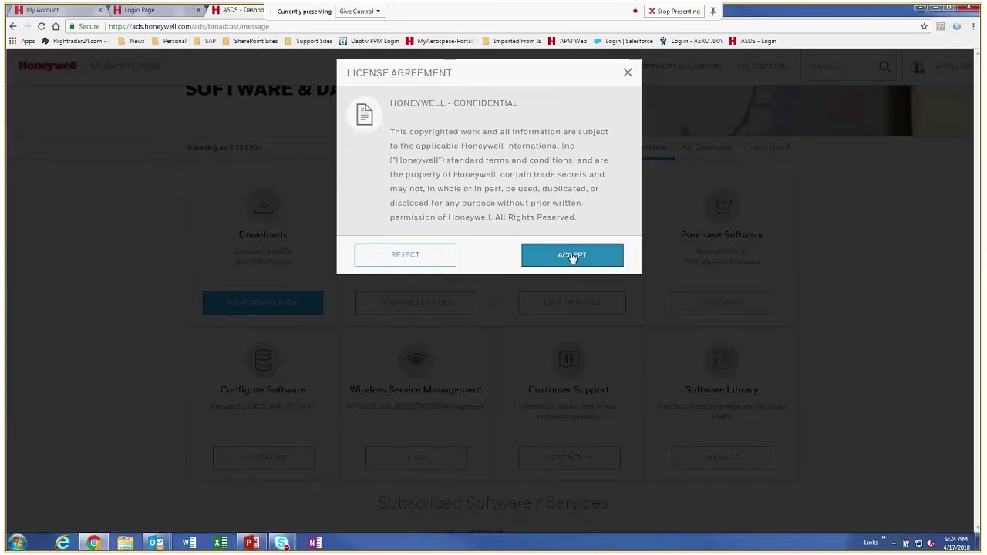
left_click(573, 256)
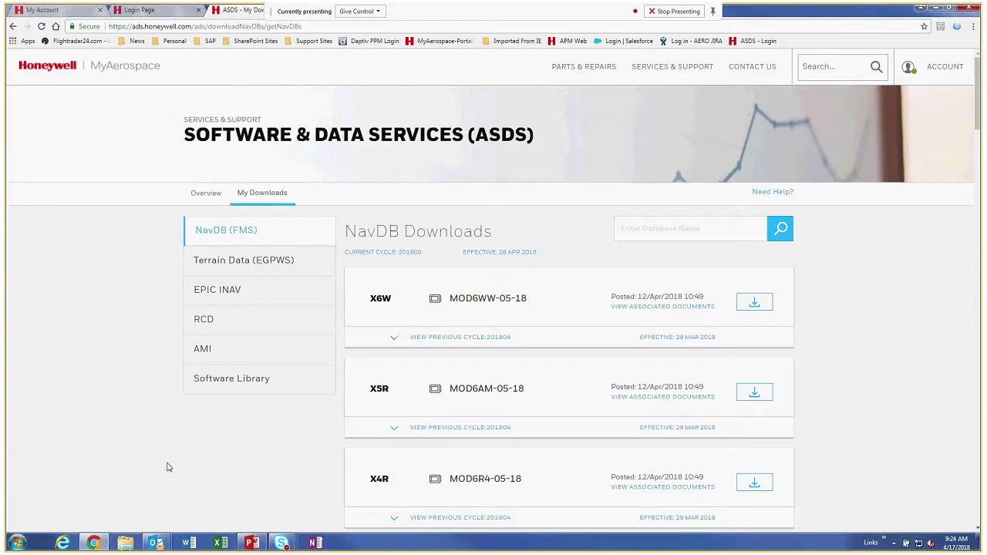
- View the Terrain Data (EGPWS) downloads and the Software Library, expanding and collapsing the previous database versions of NavDb-10234TEST
left_click(209, 262)
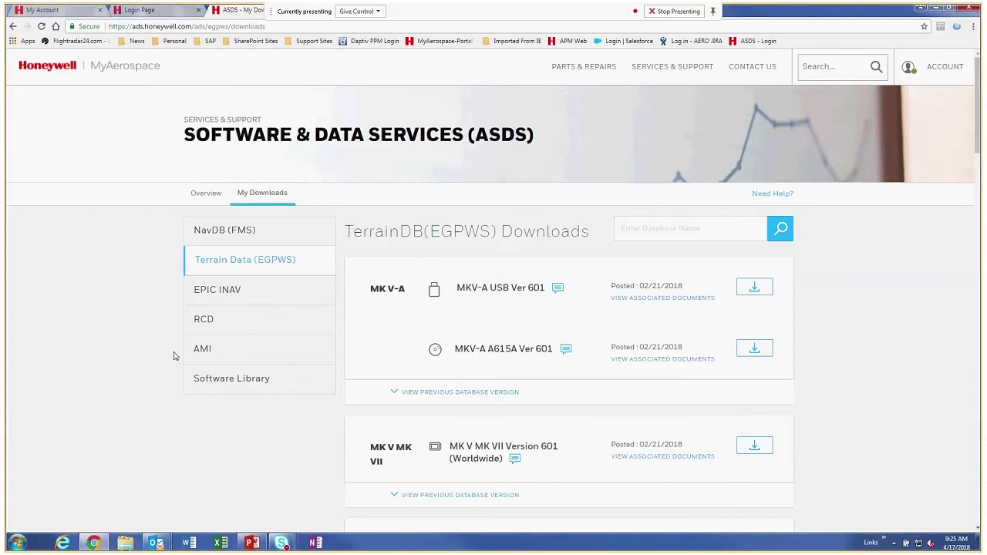
left_click(221, 381)
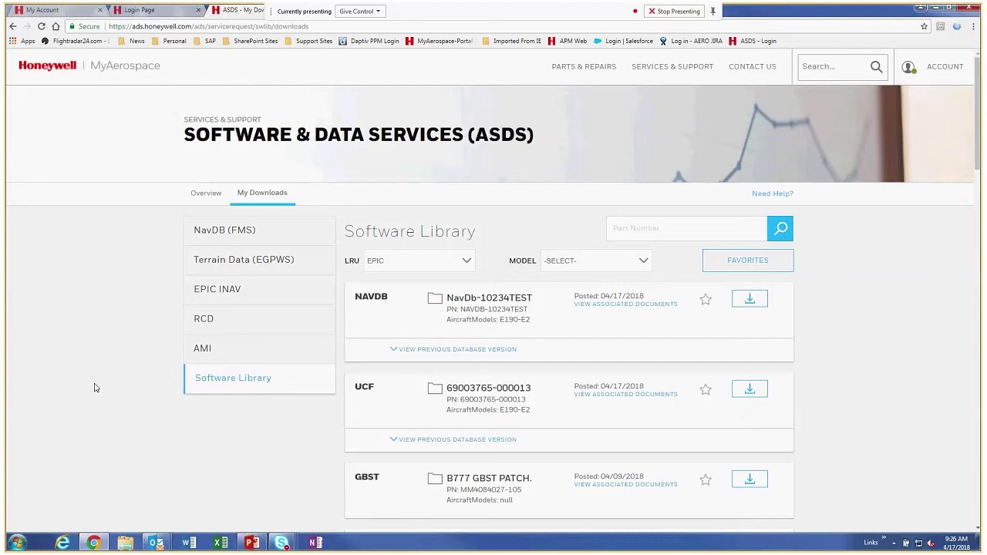
left_click(451, 351)
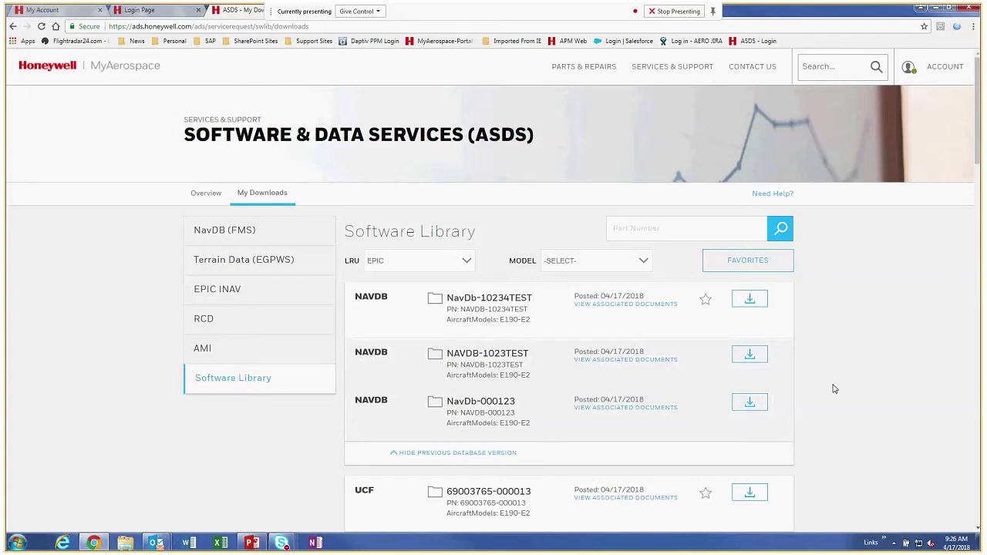
scroll(434, 254, "down", 1)
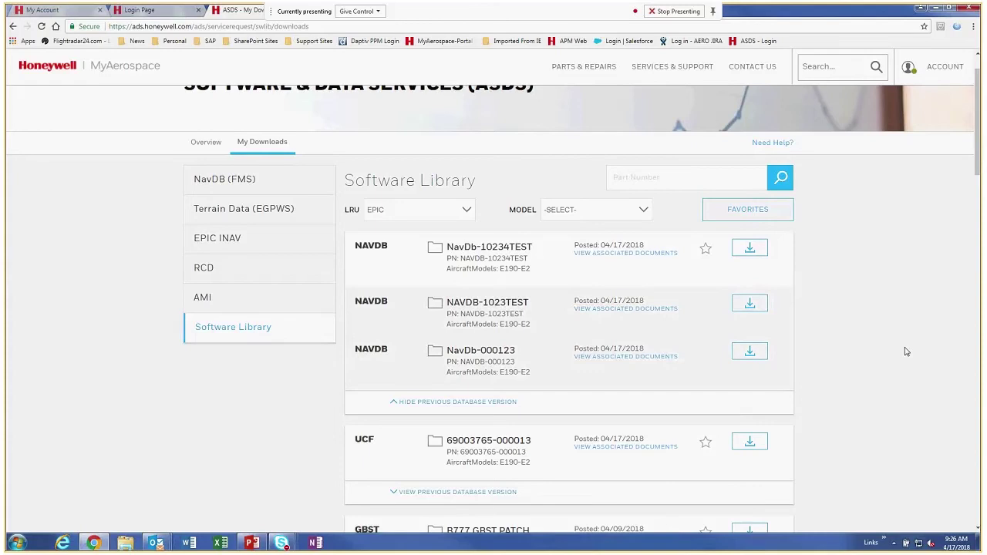
scroll(906, 351, "down", 1)
left_click(445, 354)
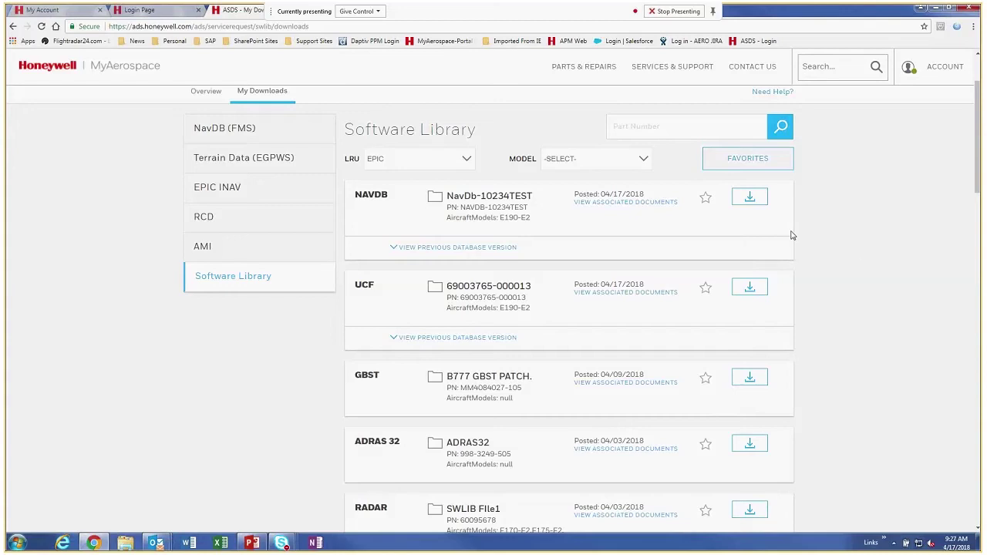
- Add NavDb-10234TEST to a new favorite list named 3125 and open the Software Library favorites
left_click(706, 200)
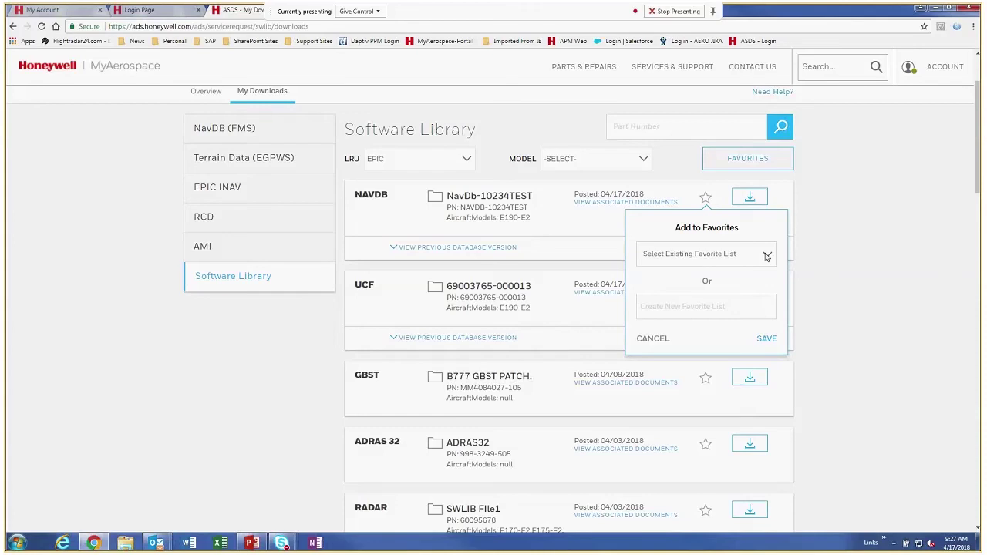
key("Tab")
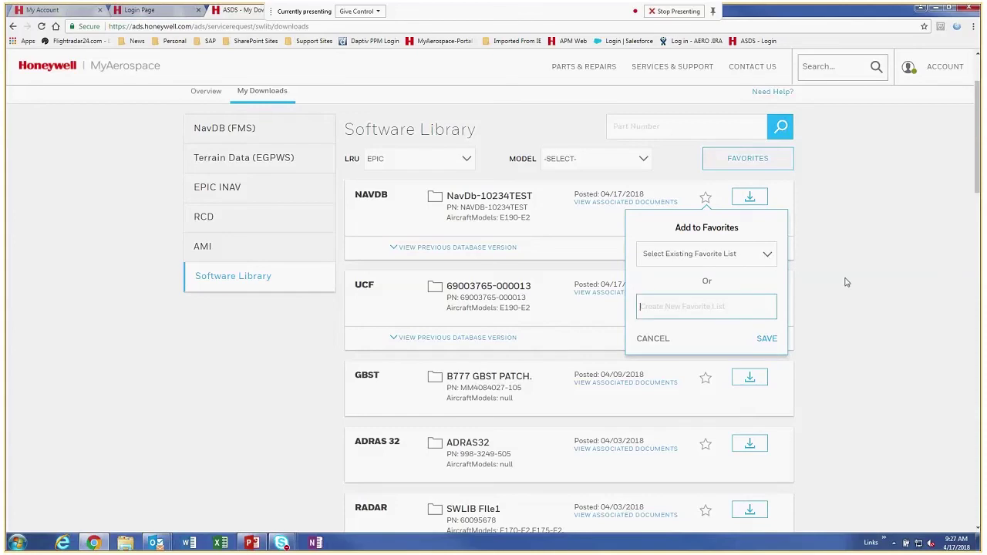
type("3125")
left_click(768, 339)
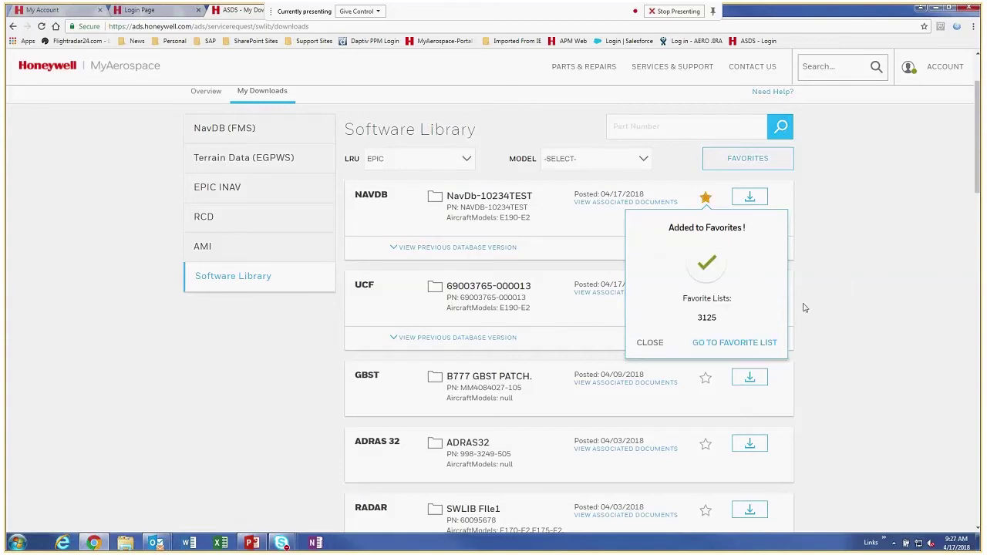
left_click(651, 345)
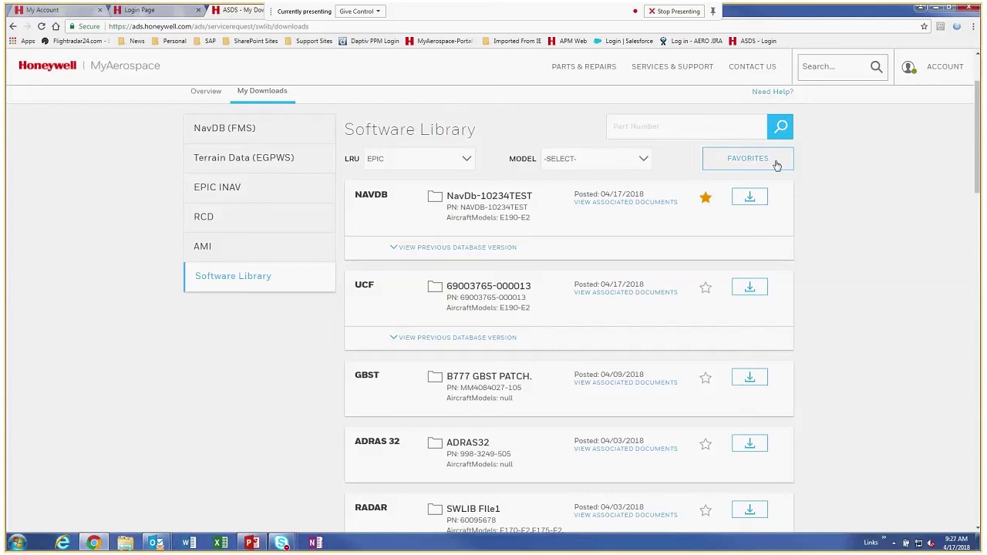
left_click(749, 158)
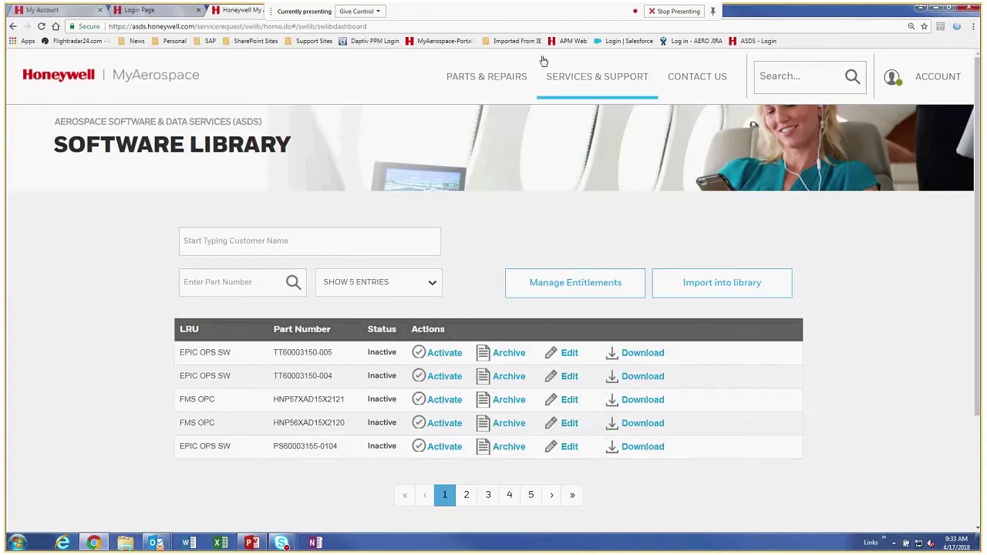
- Return to the Software & Data Services dashboard and open the selection of software request forms for Configure Software
mouse_move(582, 80)
left_click(475, 211)
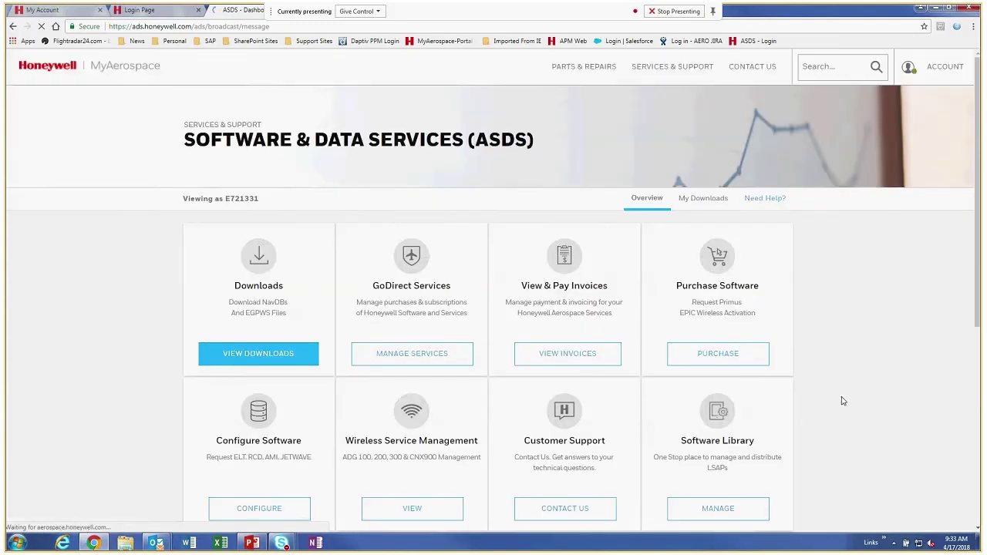
scroll(843, 401, "down", 1)
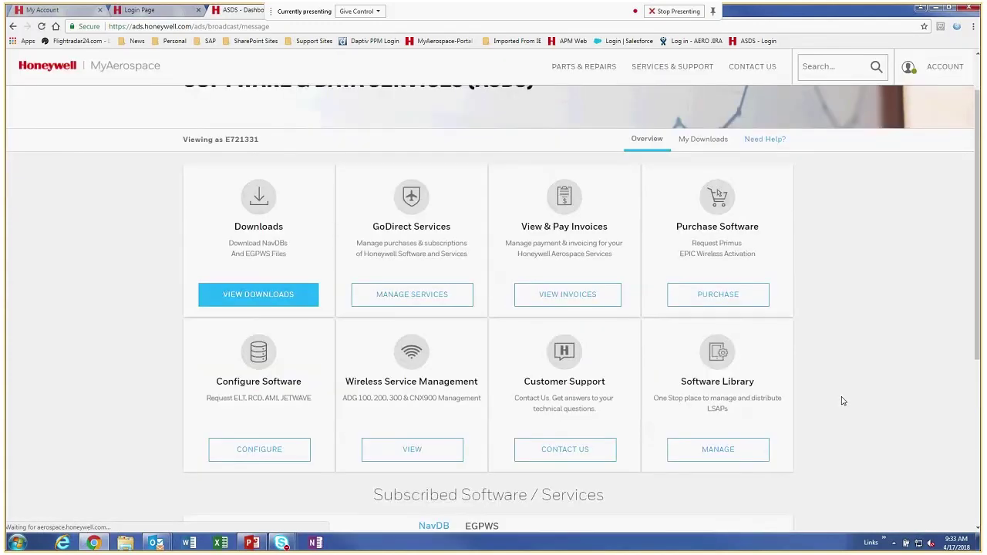
scroll(843, 401, "down", 1)
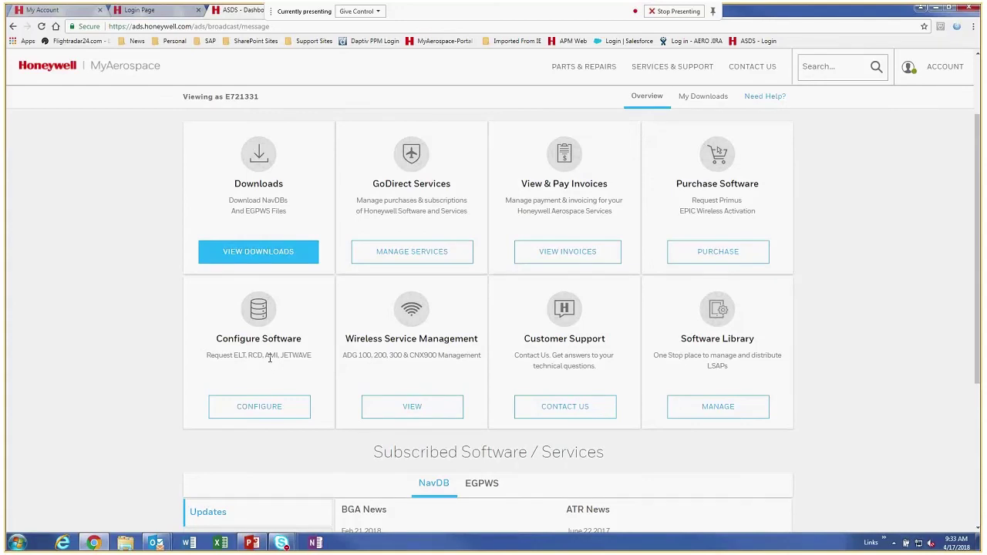
left_click(258, 407)
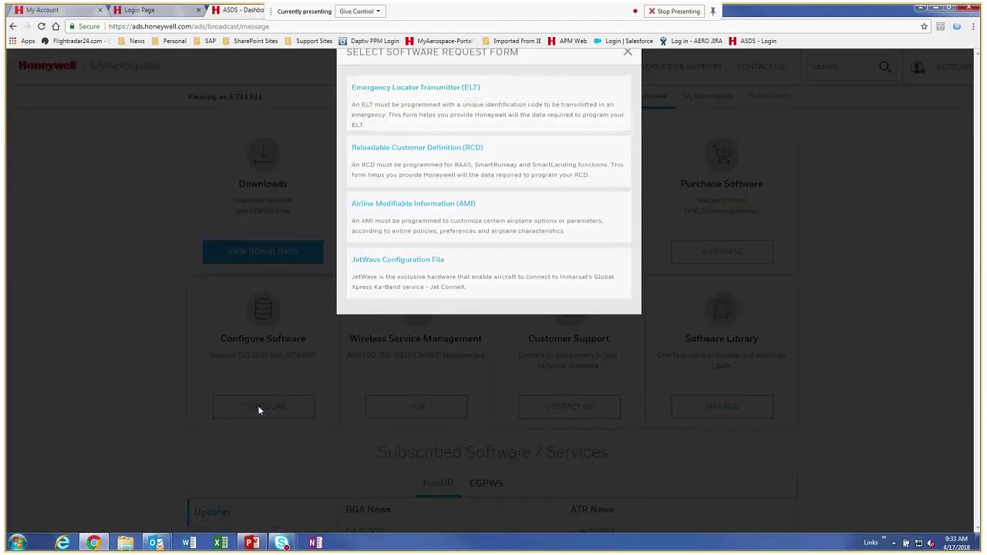